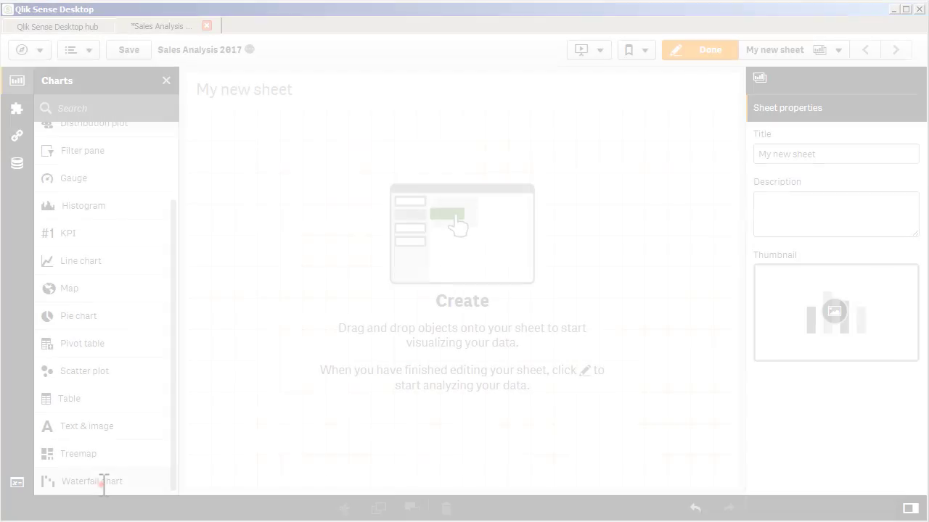
- Place a waterfall chart and add the Total Sales (positive) and Total Costs (negative) master measures
{"action": "left_click_drag", "start_coordinate": [99, 481], "coordinate": [498, 311]}
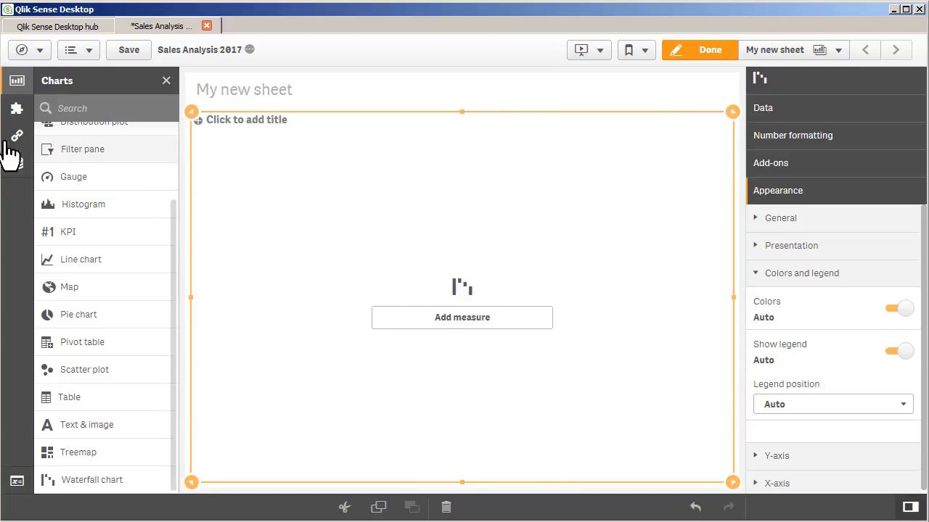
{"action": "left_click", "coordinate": [17, 164]}
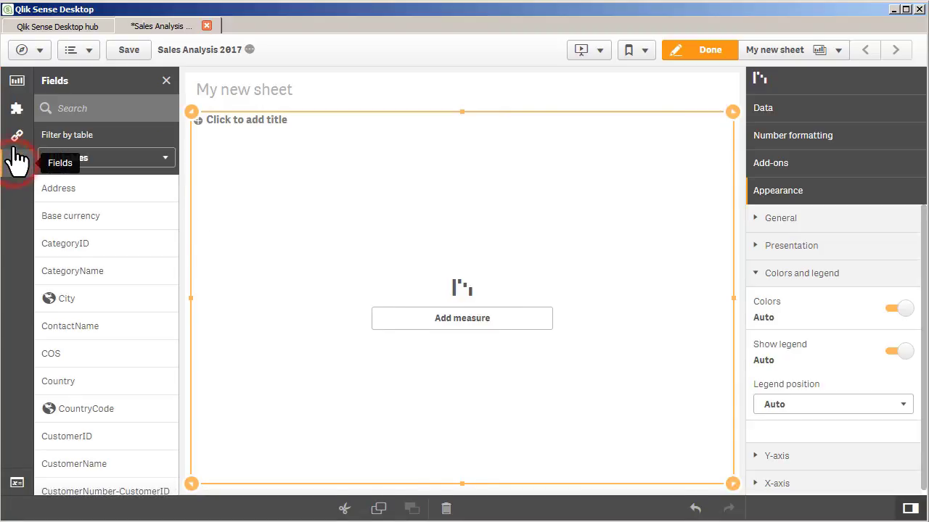
{"action": "left_click", "coordinate": [16, 138]}
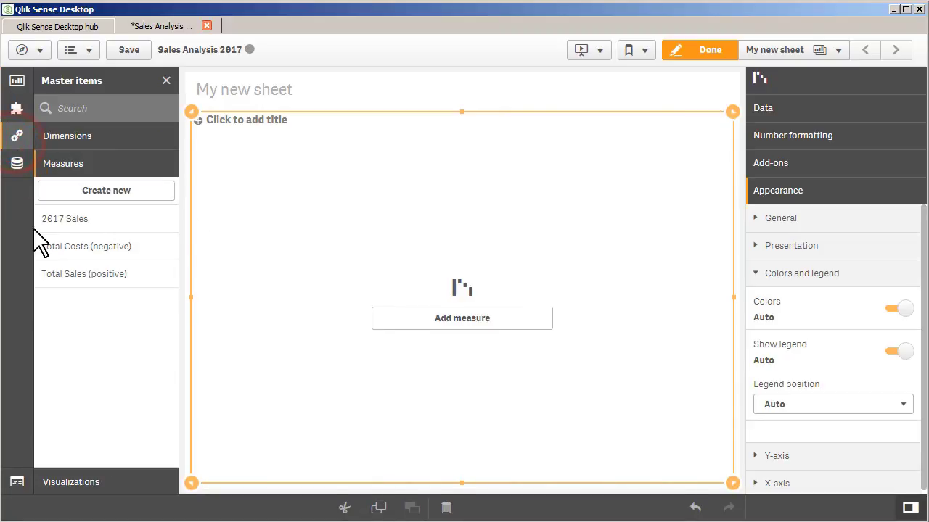
{"action": "left_click", "coordinate": [88, 228]}
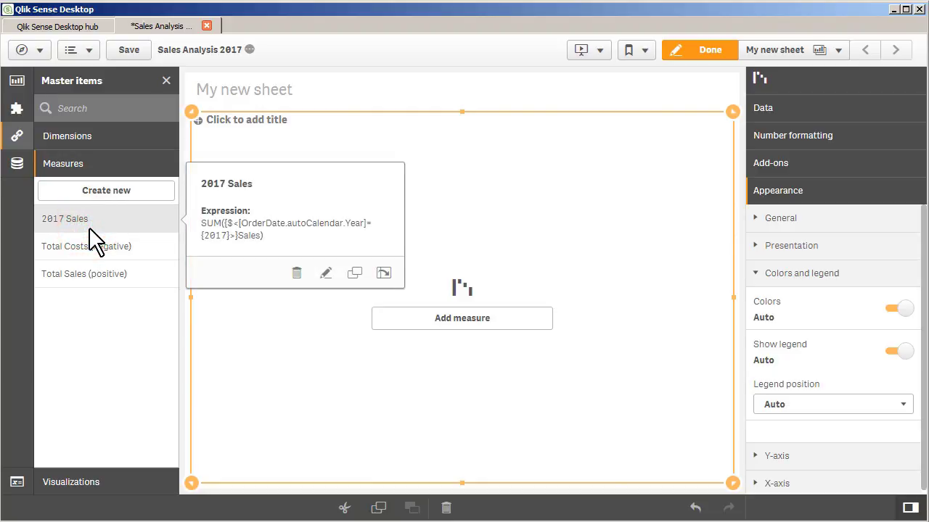
{"action": "left_click", "coordinate": [92, 245]}
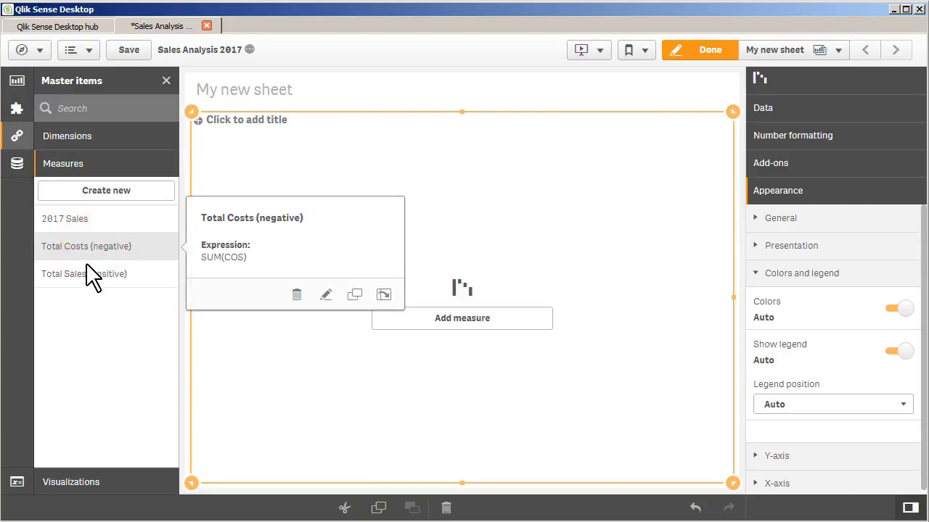
{"action": "left_click", "coordinate": [86, 273]}
{"action": "left_click_drag", "start_coordinate": [86, 273], "coordinate": [451, 279]}
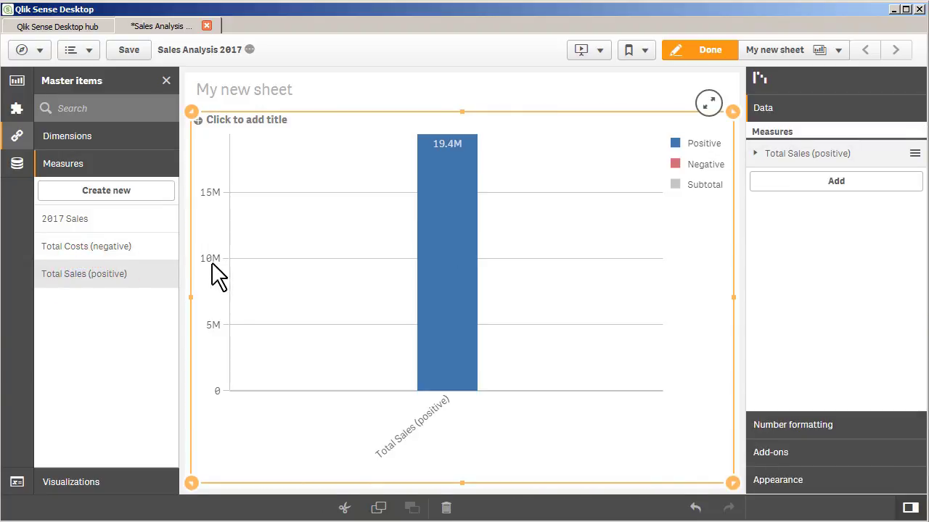
{"action": "left_click_drag", "start_coordinate": [151, 250], "coordinate": [494, 274]}
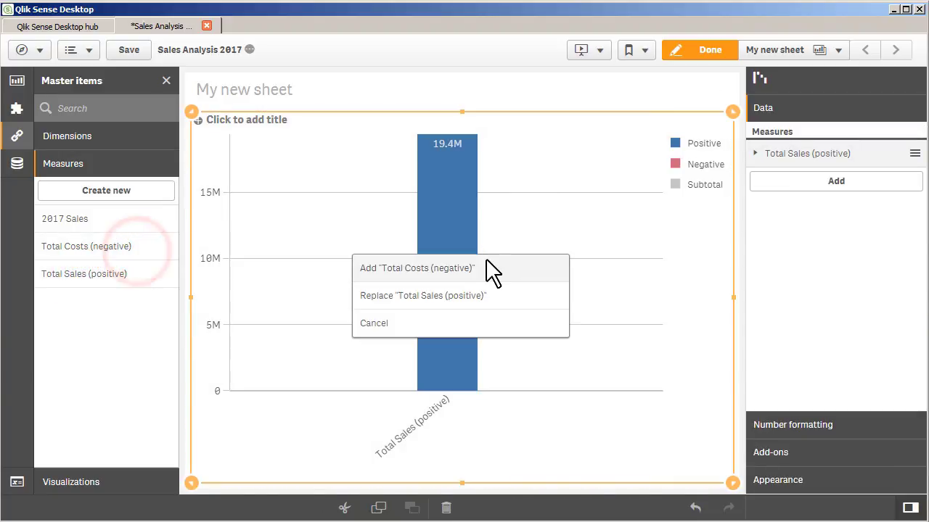
{"action": "left_click", "coordinate": [471, 275]}
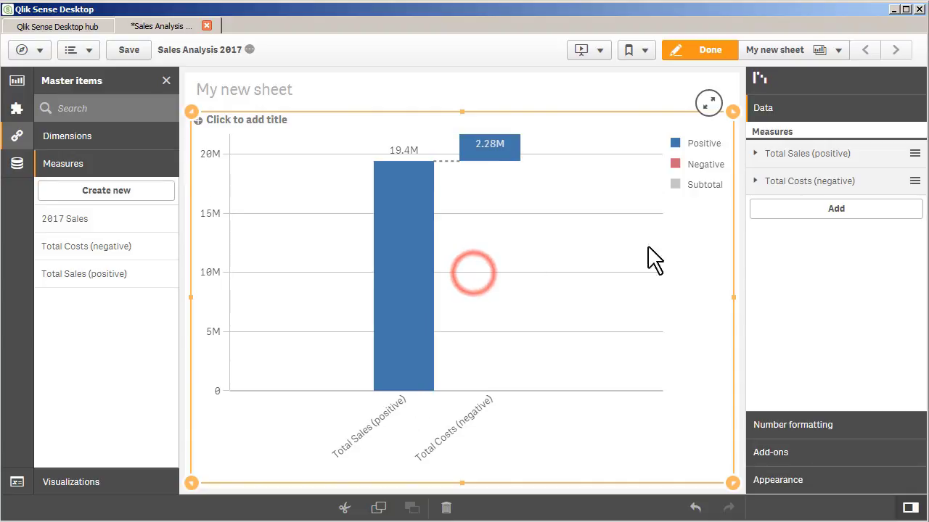
- Set Total Costs (negative) to Subtract and add a Subtotals bar after it
{"action": "left_click", "coordinate": [808, 184]}
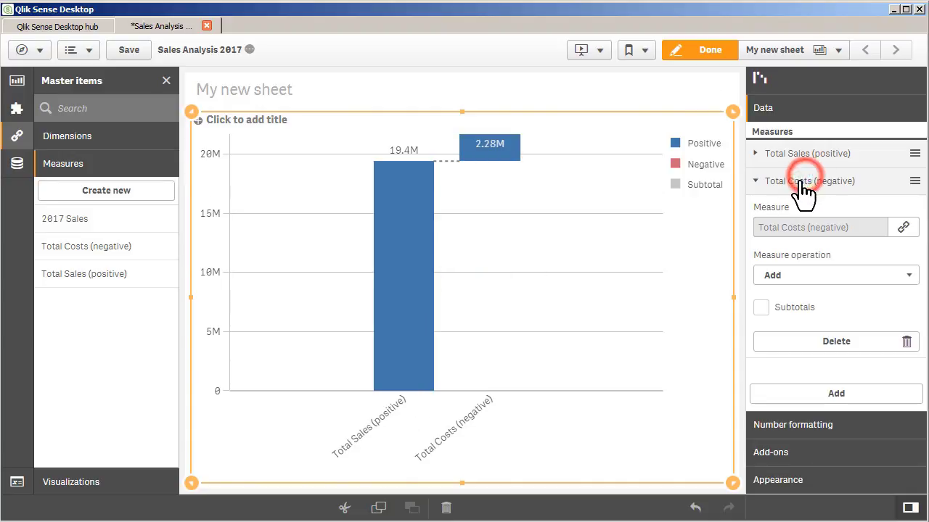
{"action": "left_click", "coordinate": [770, 276]}
{"action": "left_click", "coordinate": [775, 306]}
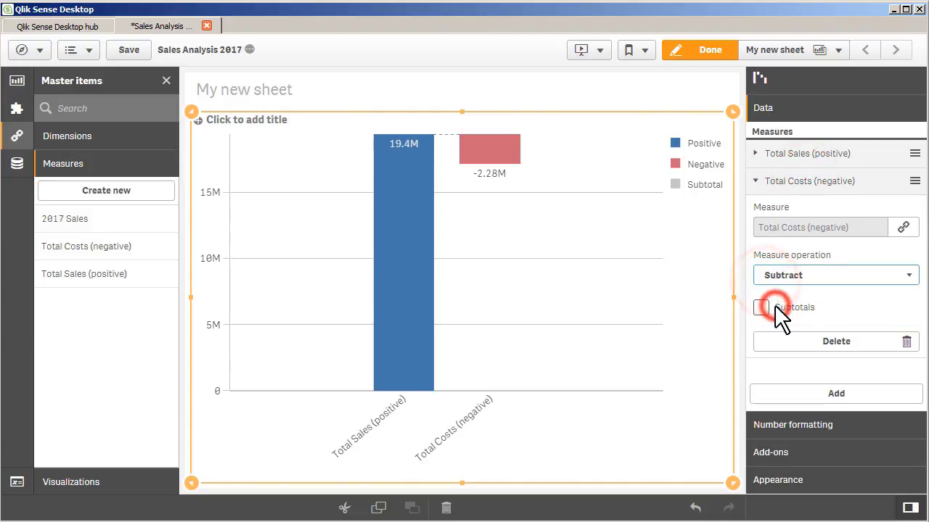
{"action": "left_click", "coordinate": [760, 309]}
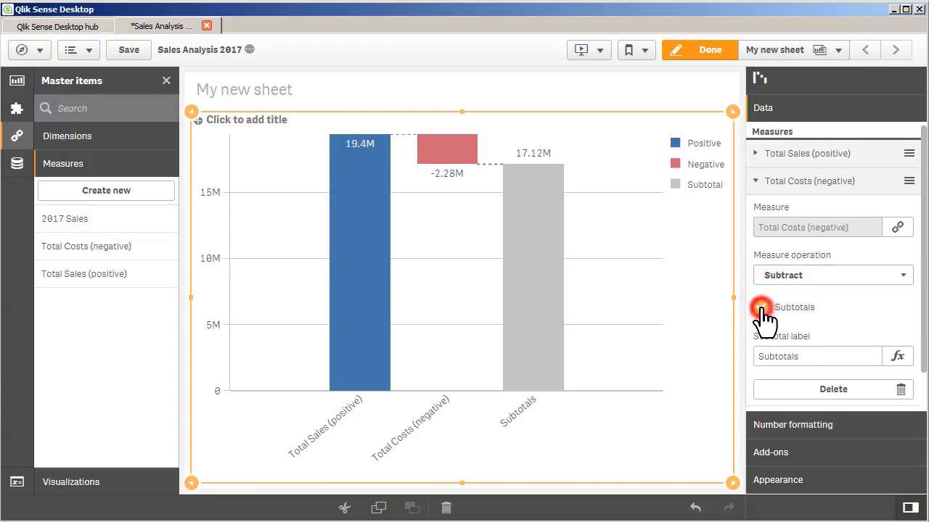
{"action": "left_click", "coordinate": [795, 482]}
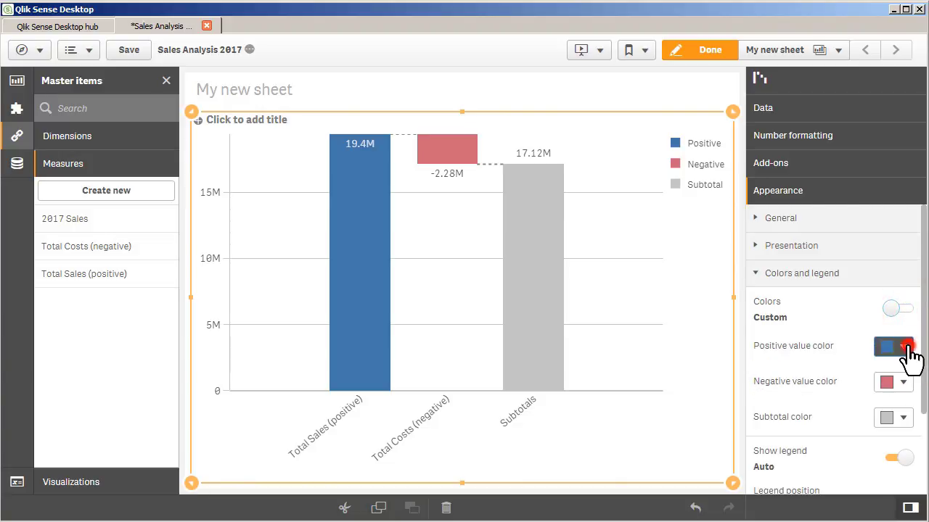
- Set the waterfall's Positive value color to green and Subtotal color to blue
{"action": "left_click", "coordinate": [906, 347]}
{"action": "left_click", "coordinate": [819, 192]}
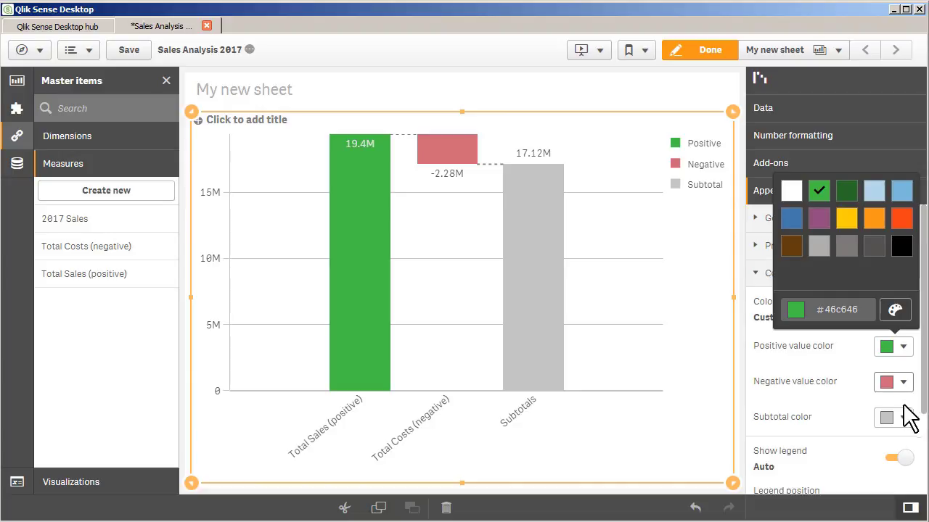
{"action": "left_click", "coordinate": [898, 419]}
{"action": "left_click", "coordinate": [835, 288]}
{"action": "left_click", "coordinate": [834, 464]}
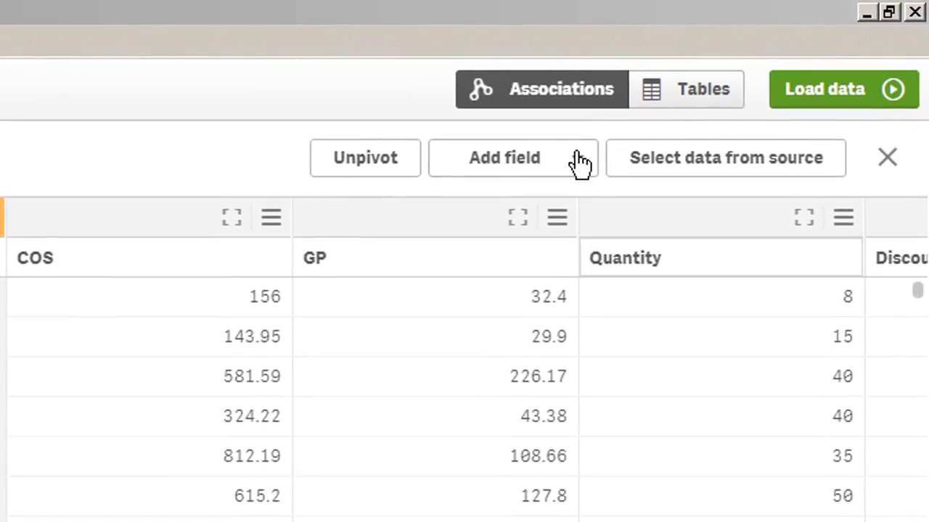
- Create a calculated field named Profit with the expression Sales-COS in Orders$
{"action": "left_click", "coordinate": [803, 56]}
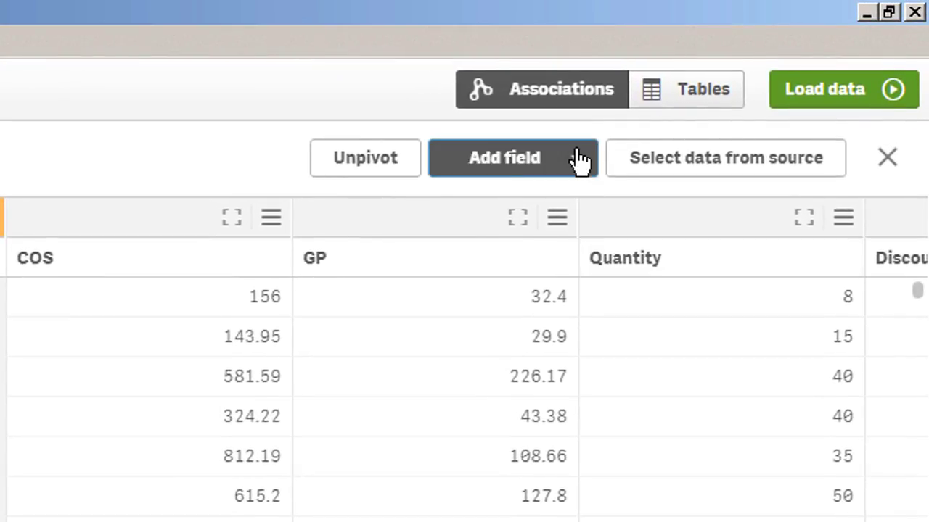
{"action": "left_click", "coordinate": [580, 161]}
{"action": "left_click", "coordinate": [521, 233]}
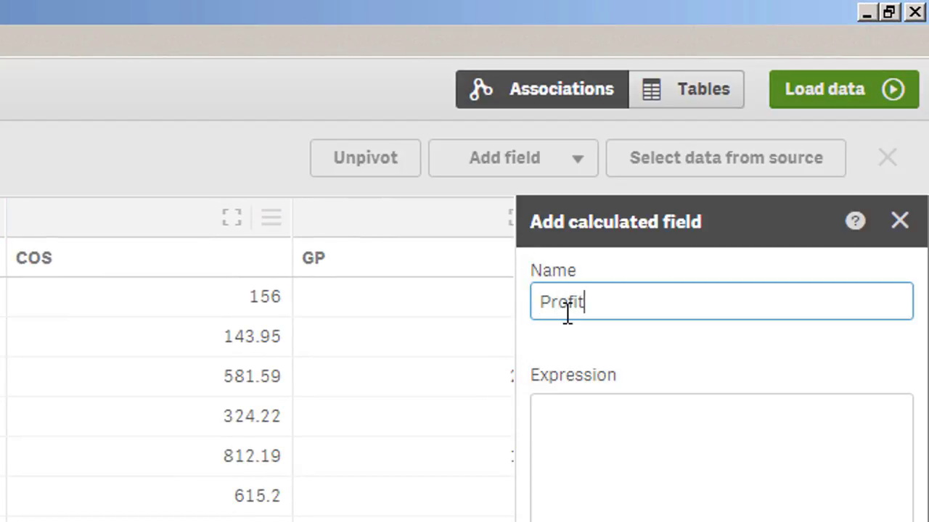
{"action": "left_click", "coordinate": [636, 490]}
{"action": "type", "text": "S"}
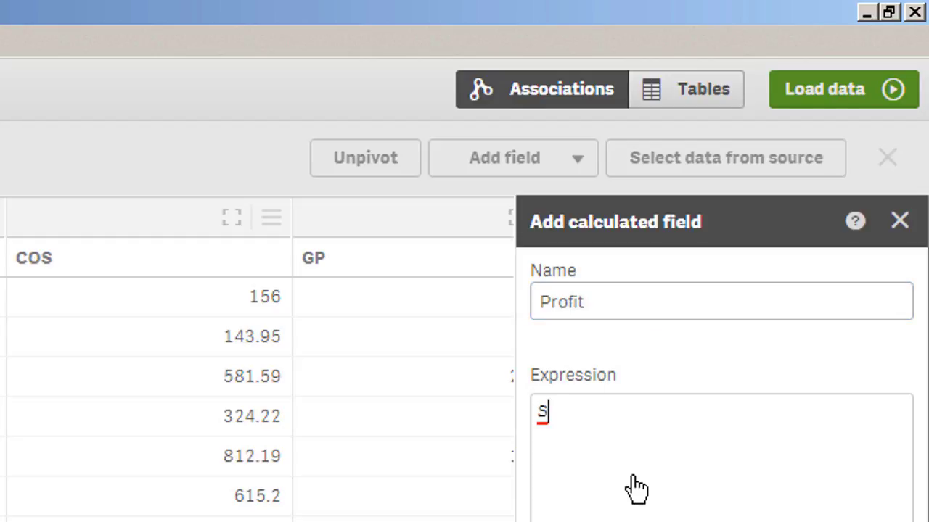
{"action": "type", "text": "ales-COS"}
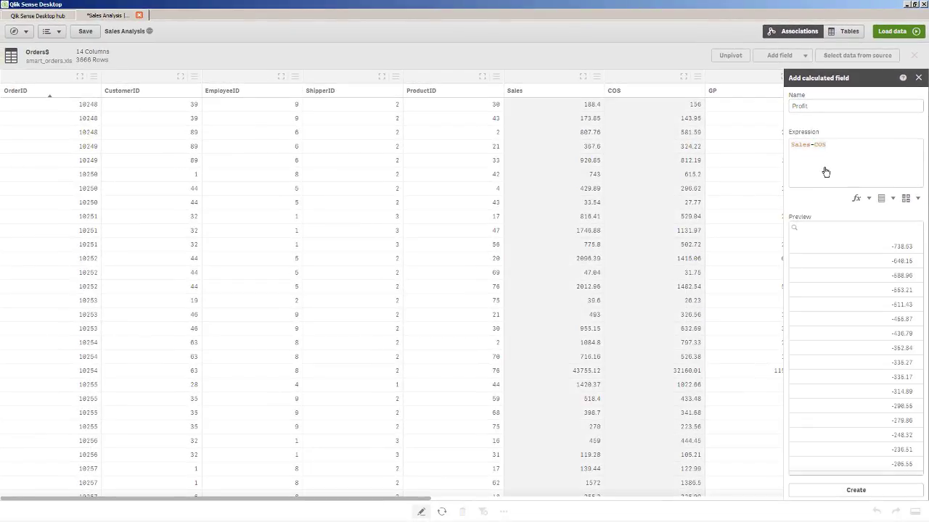
{"action": "left_click", "coordinate": [856, 490]}
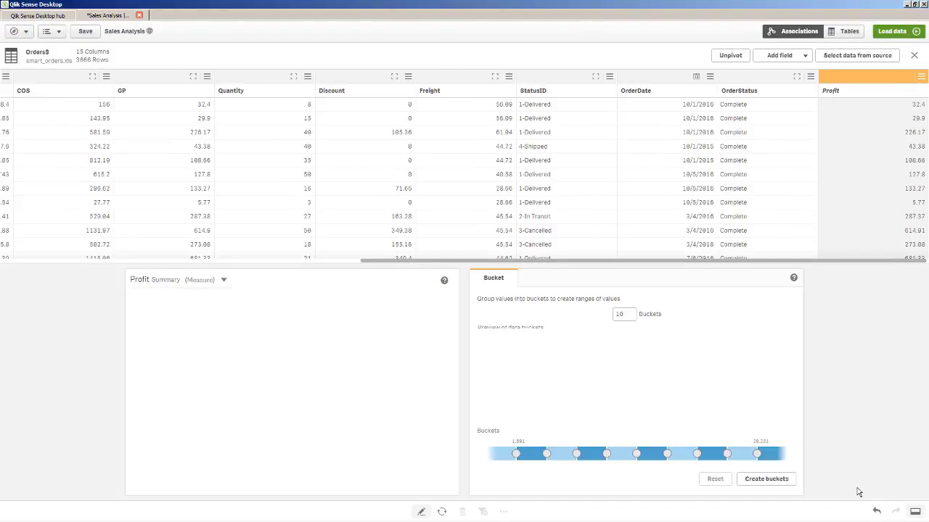
- Set the Profit field to 3 buckets and rename the first bucket Small
{"action": "double_click", "coordinate": [624, 314]}
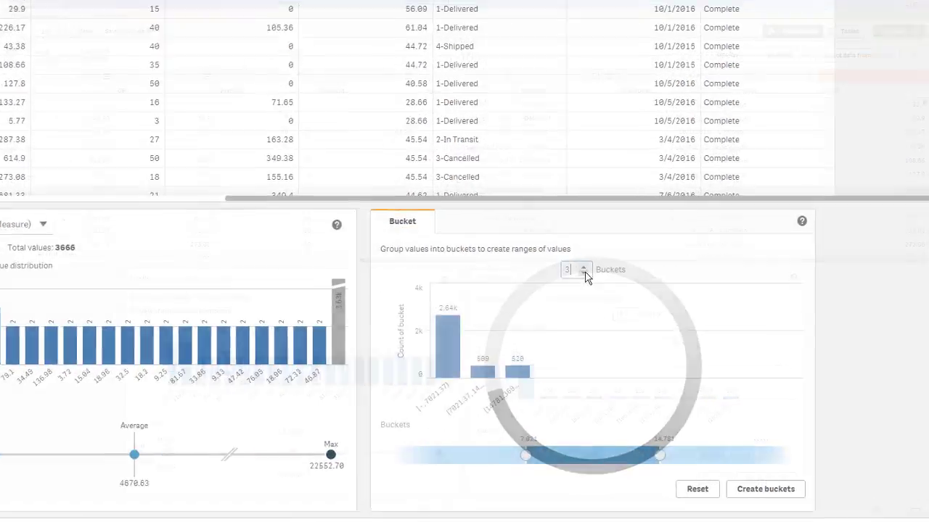
{"action": "type", "text": "3"}
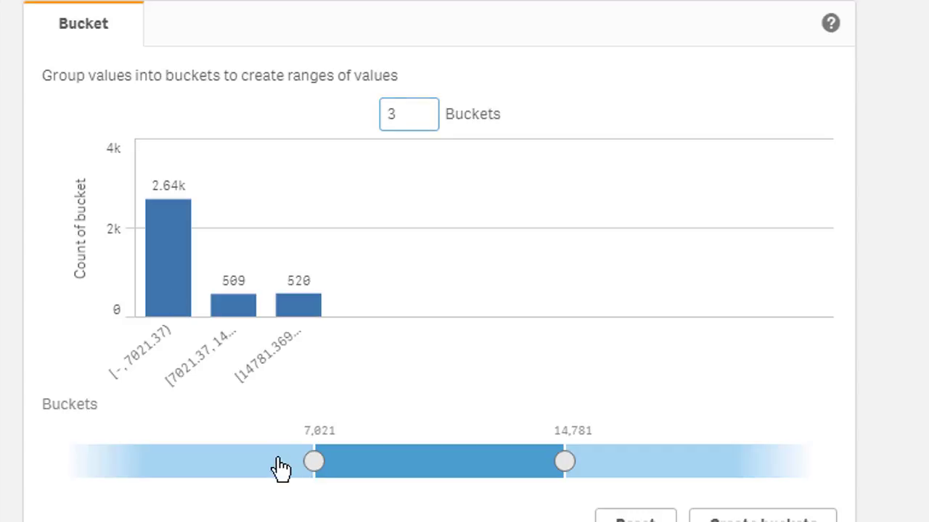
{"action": "left_click", "coordinate": [282, 468]}
{"action": "left_click_drag", "start_coordinate": [217, 304], "coordinate": [8, 294]}
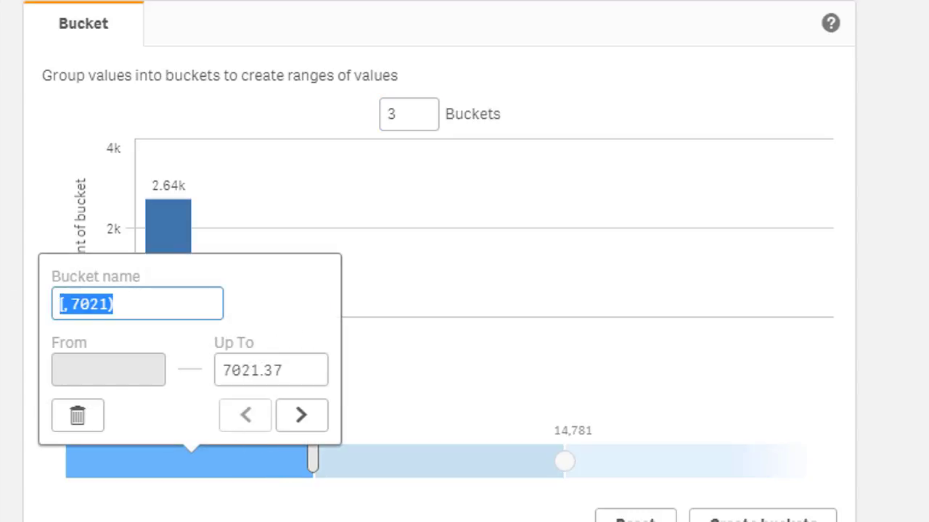
{"action": "type", "text": "Small"}
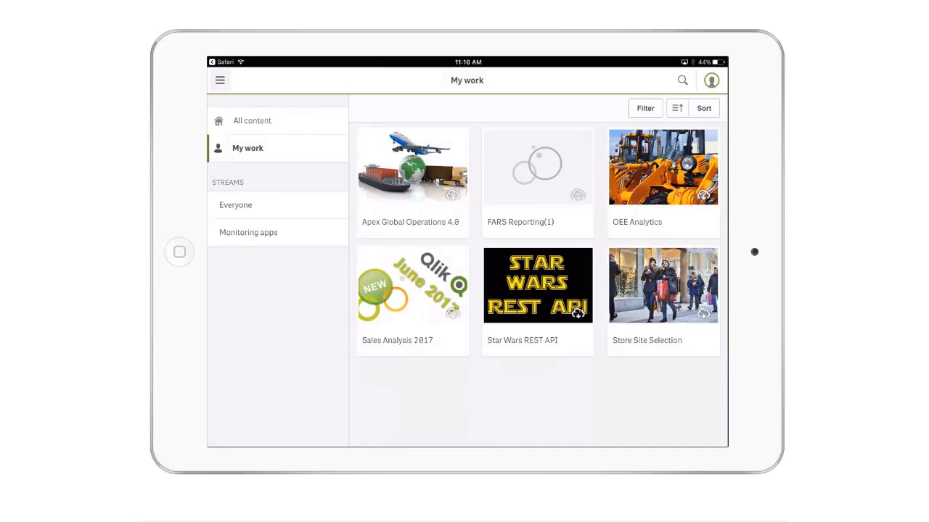
- On the iPad, open Sales Analysis 2017 and range-select Children´s wear through Men´s Footwear in Sales by Product Category
{"action": "left_click", "coordinate": [413, 301]}
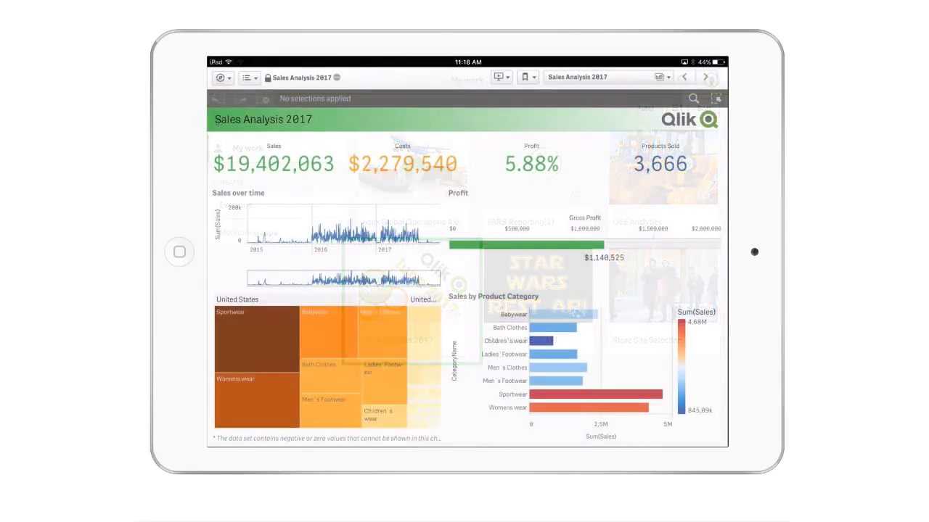
{"action": "left_click", "coordinate": [585, 356]}
{"action": "left_click_drag", "start_coordinate": [506, 341], "coordinate": [505, 381]}
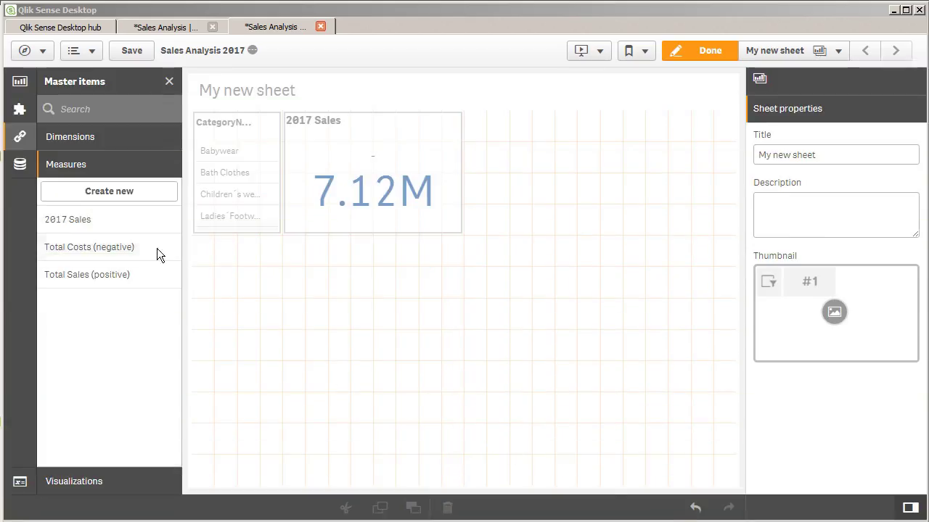
- Give 2017 Sales the label expression GetFieldSelections(CategoryName), then select Babywear in CategoryName
{"action": "right_click", "coordinate": [124, 220]}
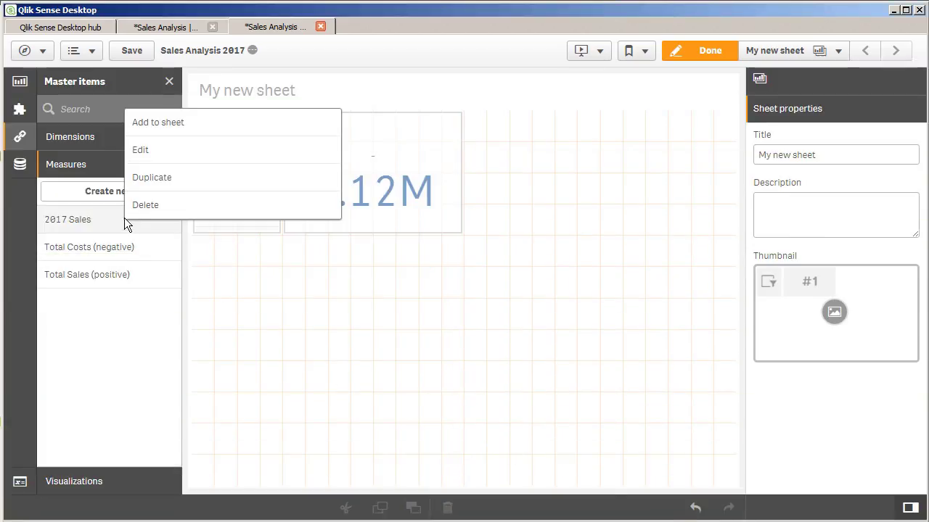
{"action": "left_click", "coordinate": [159, 150]}
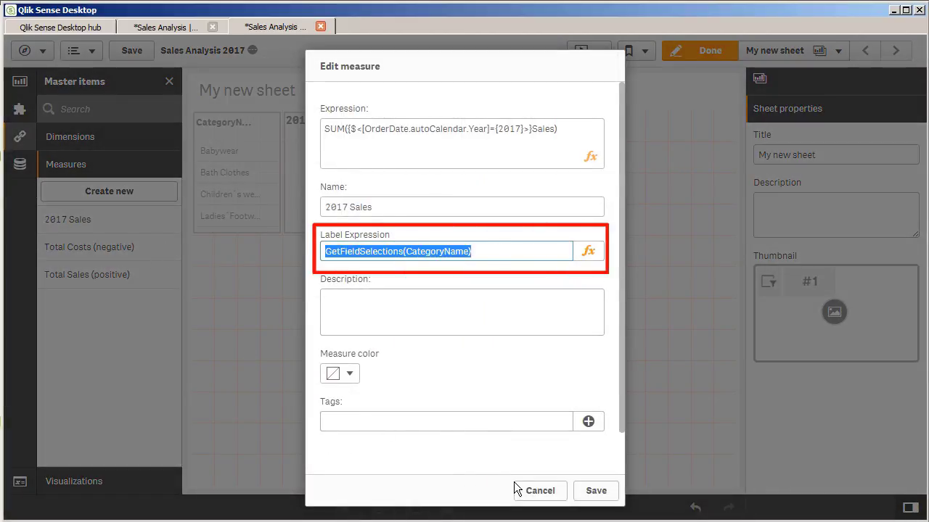
{"action": "left_click", "coordinate": [596, 491]}
{"action": "left_click", "coordinate": [73, 170]}
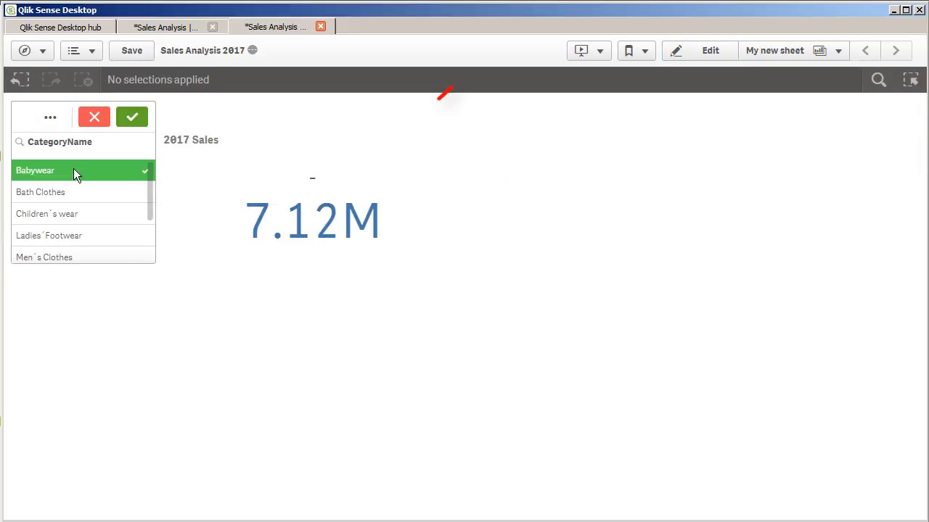